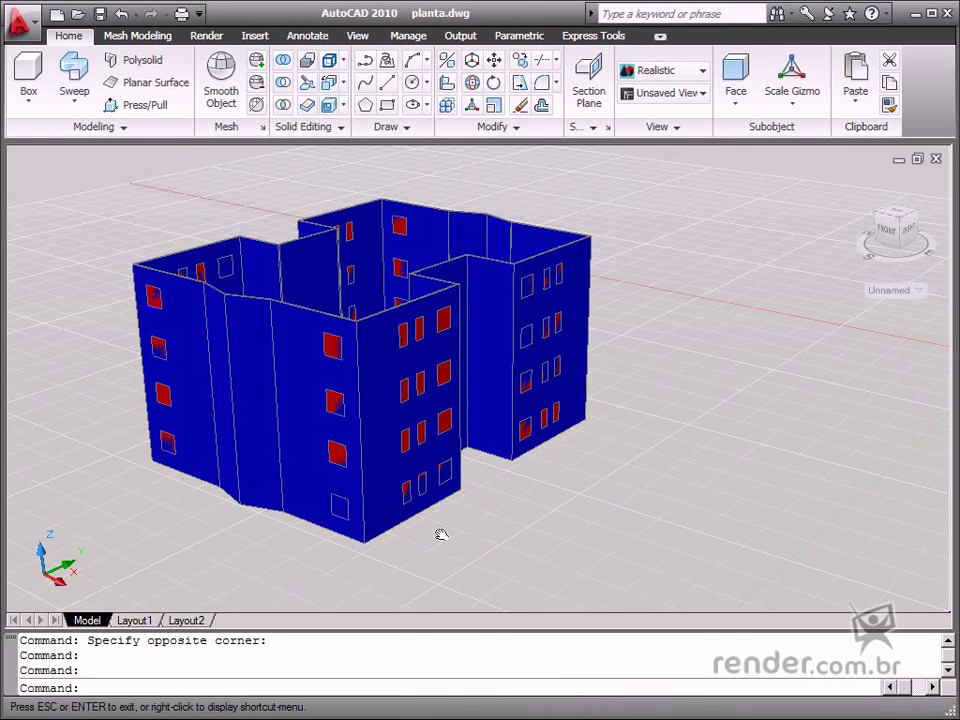
Step: Pan and orbit the building to show its sides and inner courtyard
{"action": "mouse_move", "coordinate": [441, 532]}
{"action": "middle_mouse_down"}
{"action": "mouse_move", "coordinate": [505, 543]}
{"action": "mouse_move", "coordinate": [442, 550]}
{"action": "mouse_move", "coordinate": [705, 553]}
{"action": "mouse_move", "coordinate": [461, 551]}
{"action": "mouse_move", "coordinate": [470, 555]}
{"action": "middle_mouse_up"}
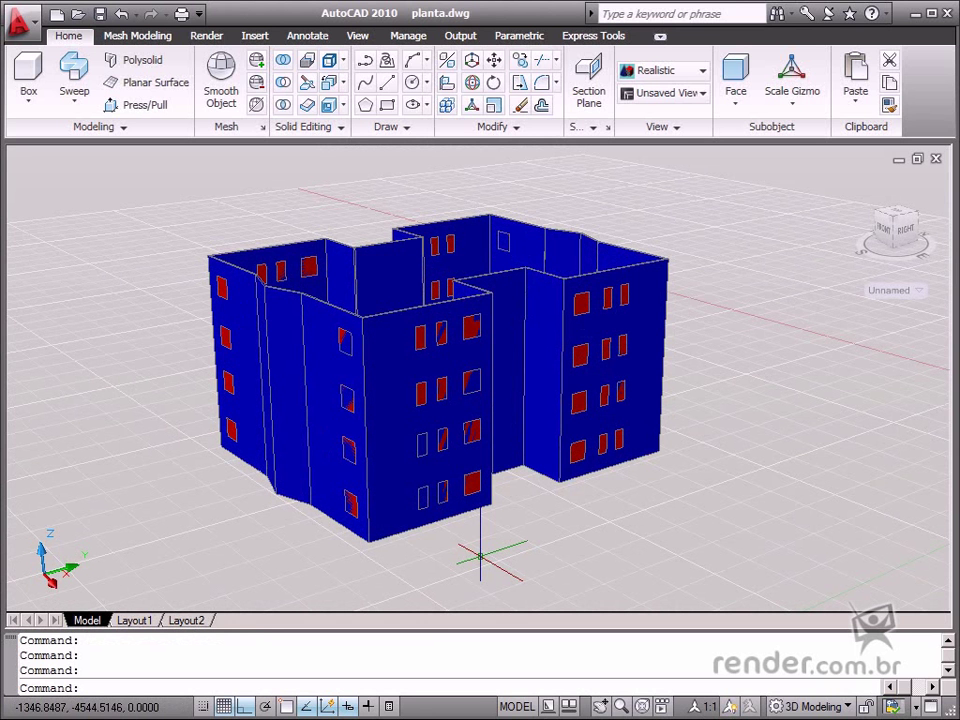
{"action": "mouse_move", "coordinate": [480, 555]}
{"action": "middle_mouse_down", "text": "shift"}
{"action": "mouse_move", "coordinate": [482, 546]}
{"action": "mouse_move", "coordinate": [508, 563]}
{"action": "middle_mouse_up", "text": "shift"}
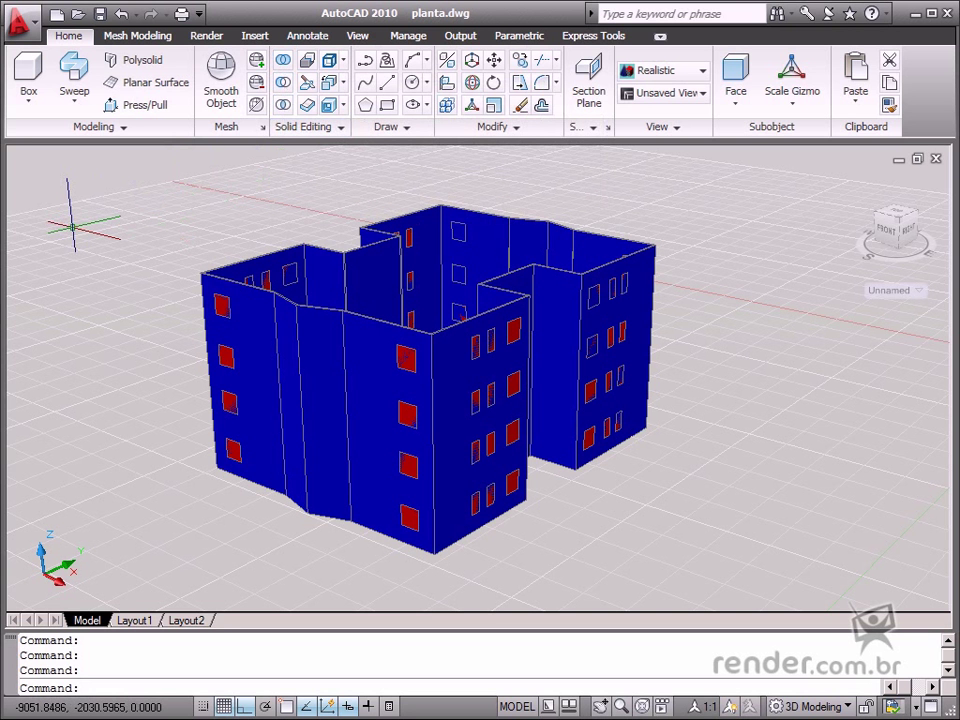
{"action": "mouse_move", "coordinate": [71, 249]}
{"action": "middle_mouse_down", "text": "shift"}
{"action": "mouse_move", "coordinate": [182, 279]}
{"action": "mouse_move", "coordinate": [238, 280]}
{"action": "mouse_move", "coordinate": [343, 336]}
{"action": "mouse_move", "coordinate": [107, 310]}
{"action": "middle_mouse_up", "text": "shift"}
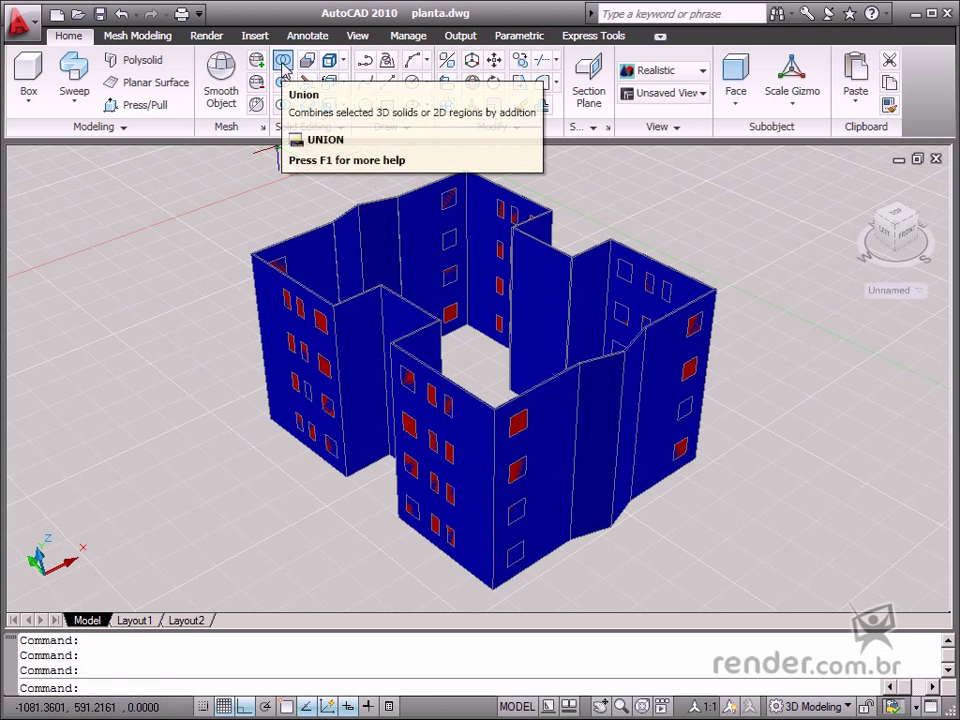
Step: Union all eight wall solids into a single solid
{"action": "left_click", "coordinate": [283, 60]}
{"action": "left_click", "coordinate": [373, 203]}
{"action": "left_click", "coordinate": [406, 190]}
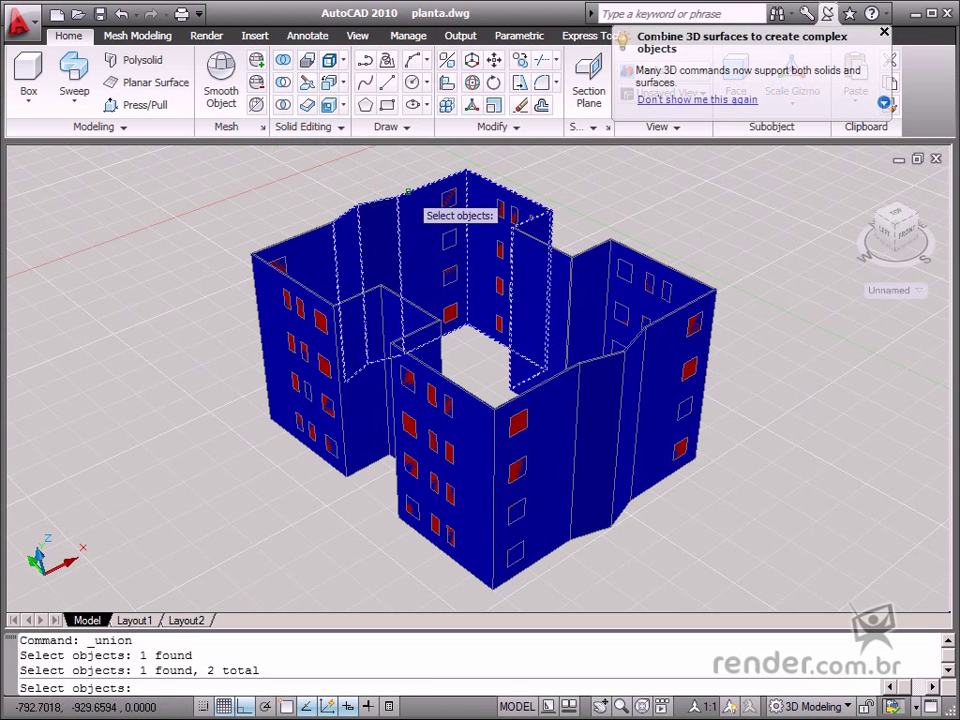
{"action": "left_click", "coordinate": [548, 250]}
{"action": "left_click", "coordinate": [605, 275]}
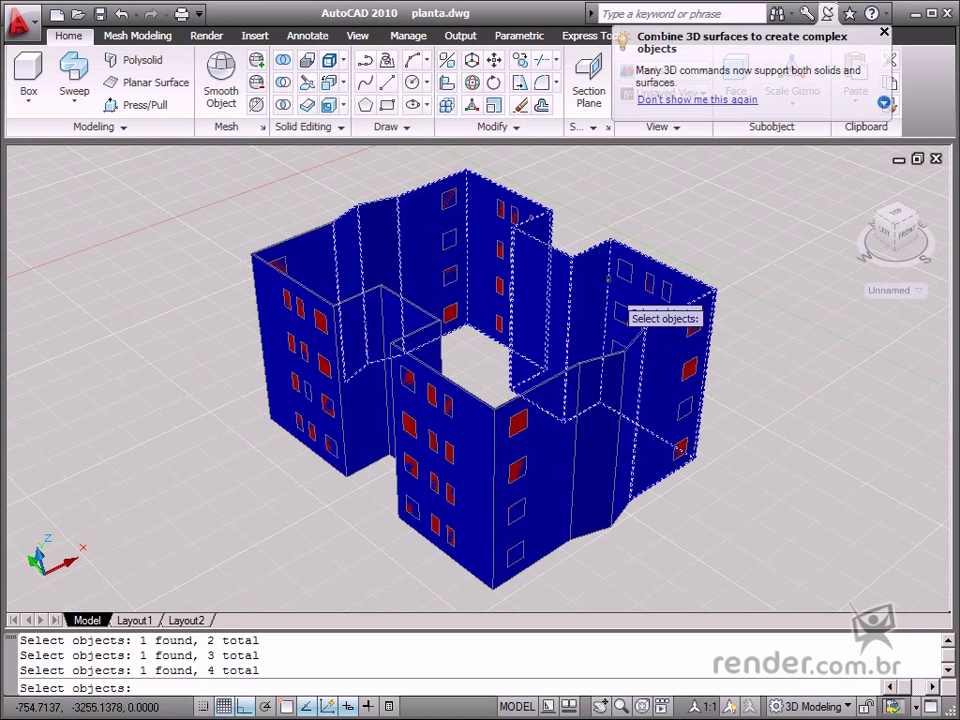
{"action": "left_click", "coordinate": [600, 380]}
{"action": "left_click", "coordinate": [563, 388]}
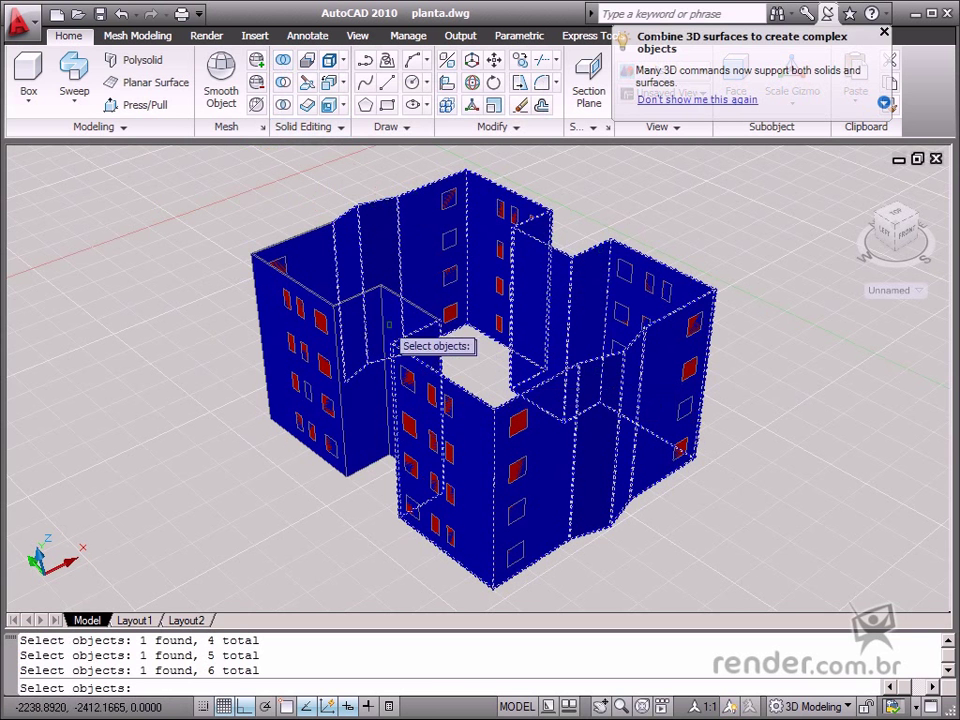
{"action": "left_click", "coordinate": [375, 295]}
{"action": "left_click", "coordinate": [300, 228]}
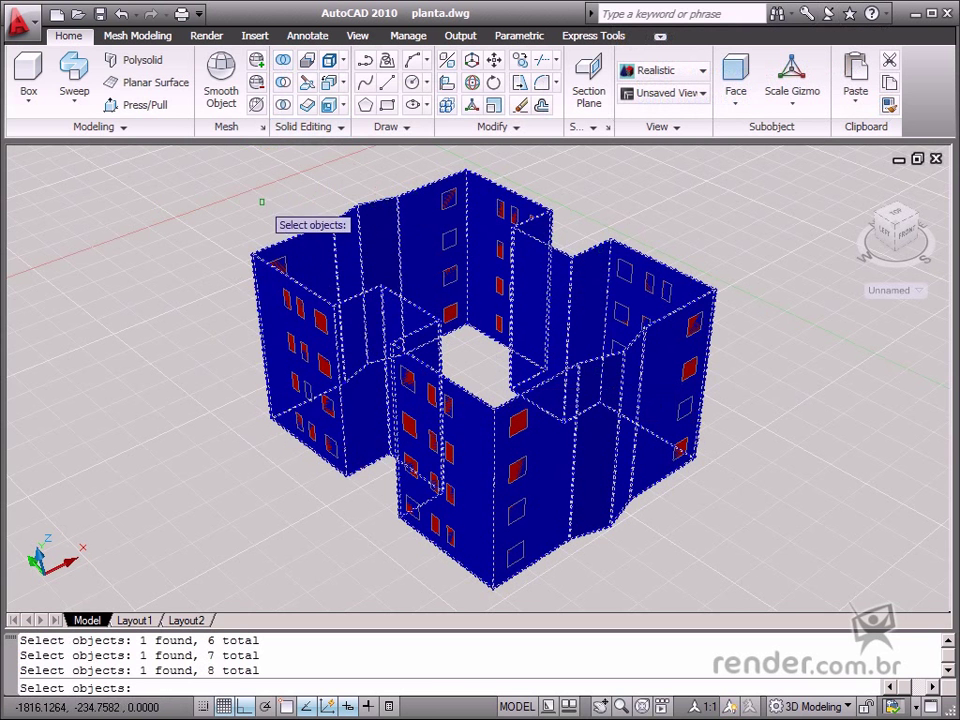
{"action": "key", "text": "Return"}
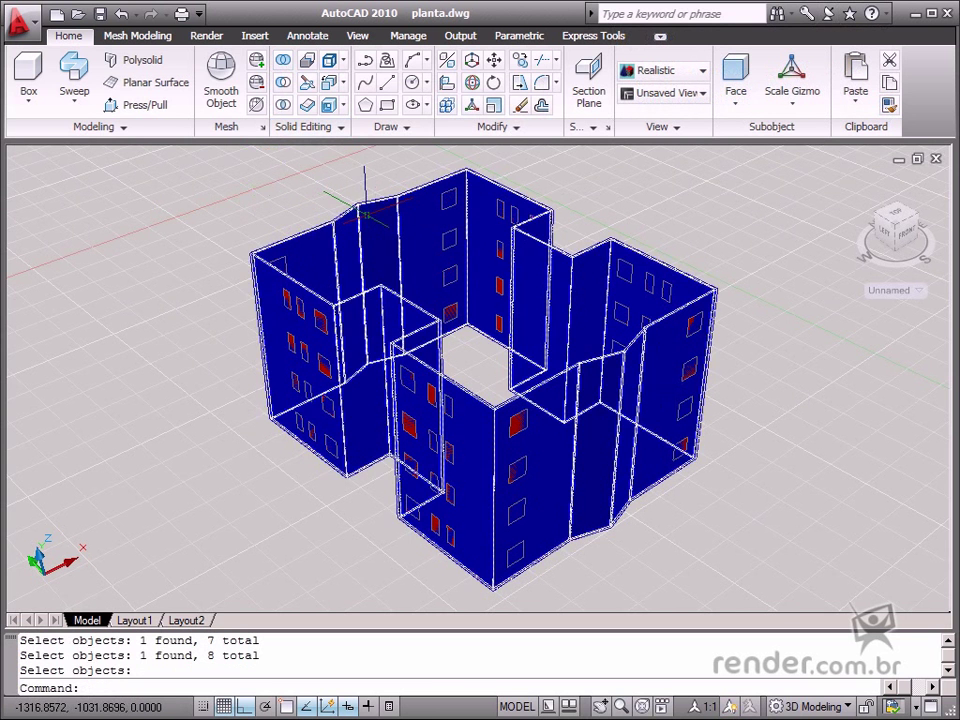
Step: Select the walls to confirm they form one solid, then orbit to a new angle
{"action": "left_click", "coordinate": [365, 213]}
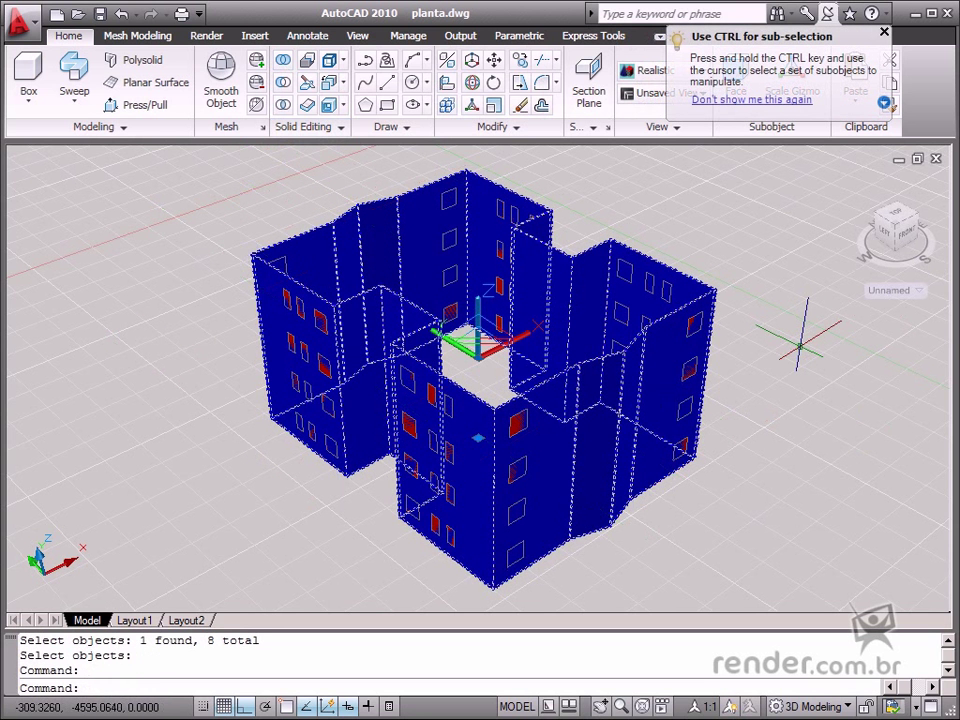
{"action": "key", "text": "Escape"}
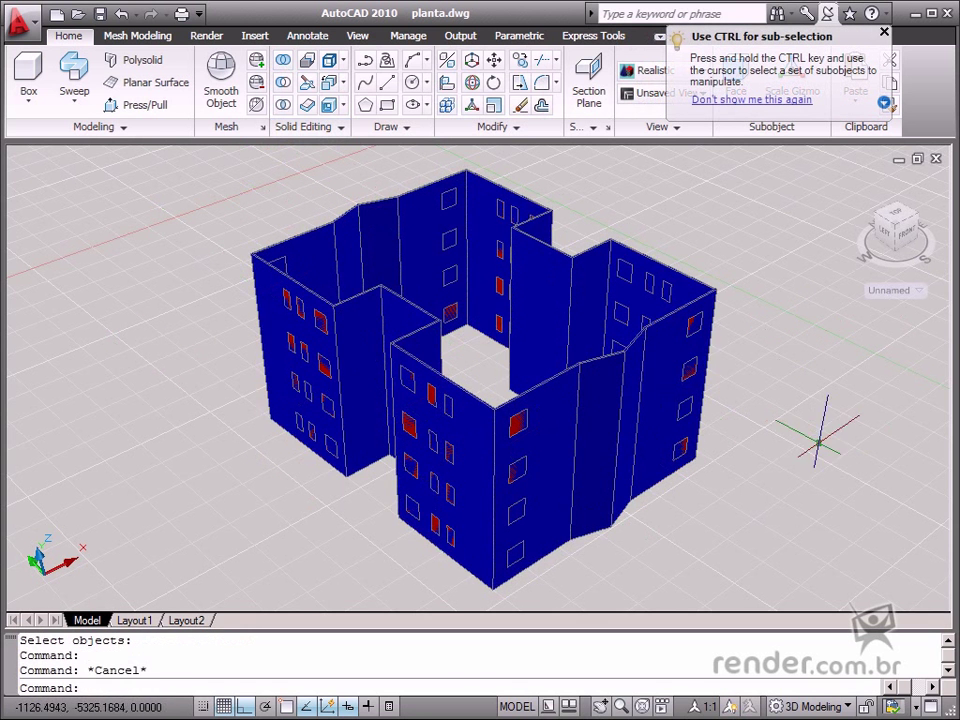
{"action": "mouse_move", "coordinate": [814, 439]}
{"action": "middle_mouse_down", "text": "shift"}
{"action": "mouse_move", "coordinate": [621, 439]}
{"action": "mouse_move", "coordinate": [606, 429]}
{"action": "middle_mouse_up", "text": "shift"}
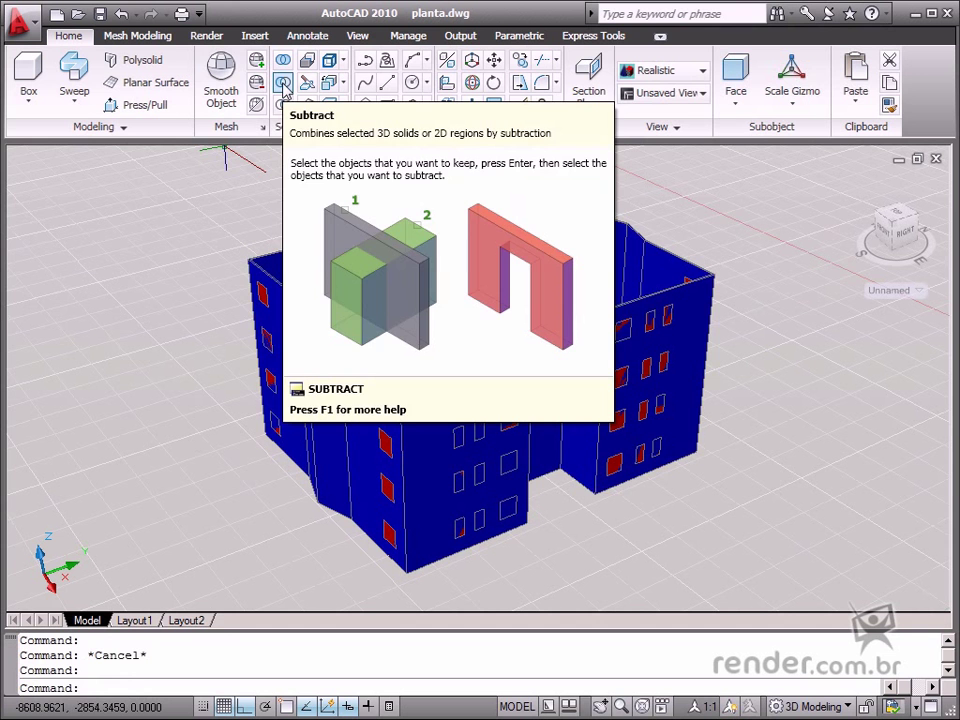
Step: Subtract all 64 red window boxes from the wall solid, leaving open window holes
{"action": "left_click", "coordinate": [284, 83]}
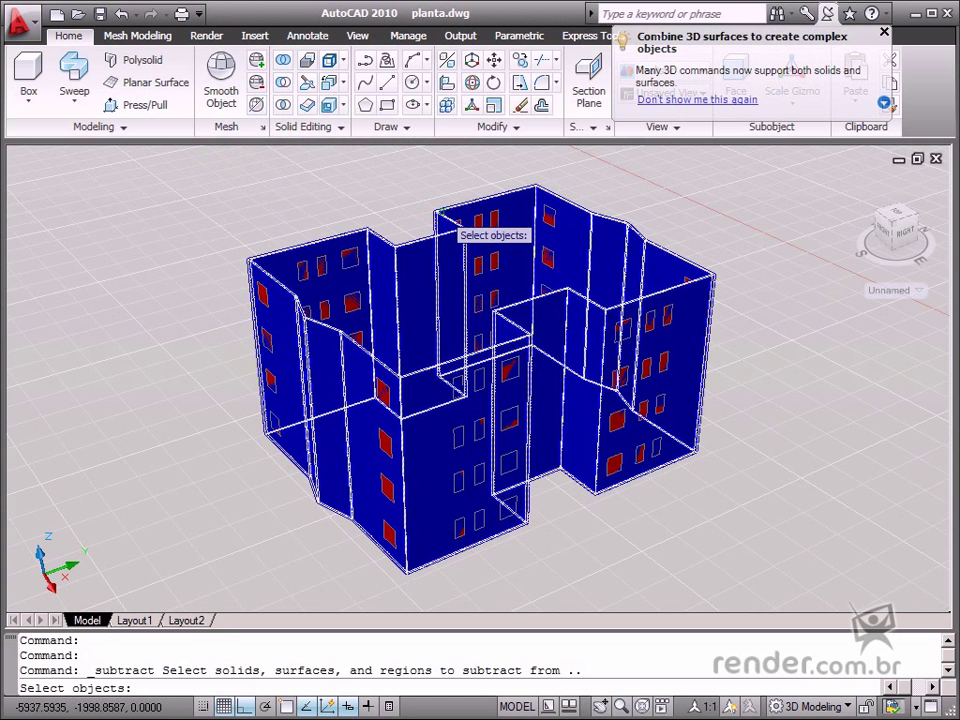
{"action": "left_click", "coordinate": [440, 210]}
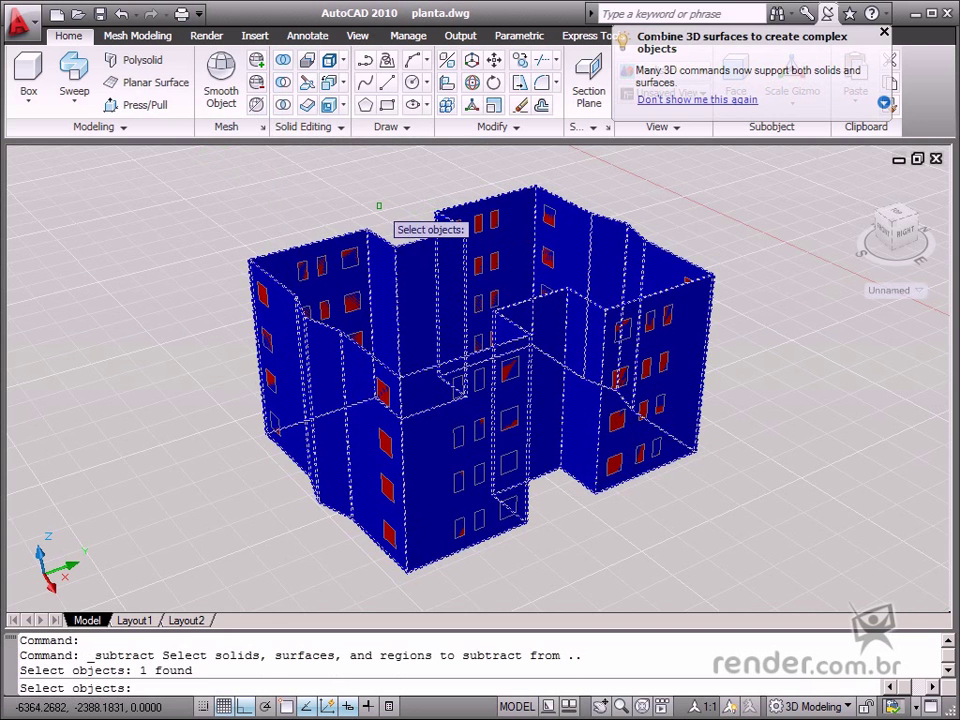
{"action": "key", "text": "Return"}
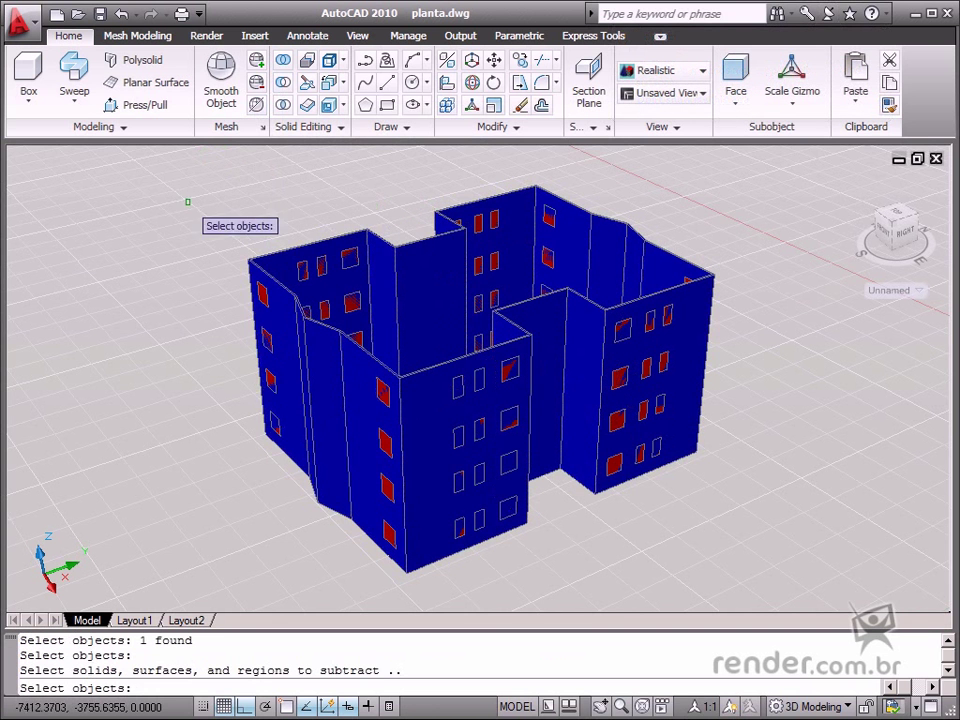
{"action": "left_click", "coordinate": [189, 196]}
{"action": "left_click", "coordinate": [489, 583]}
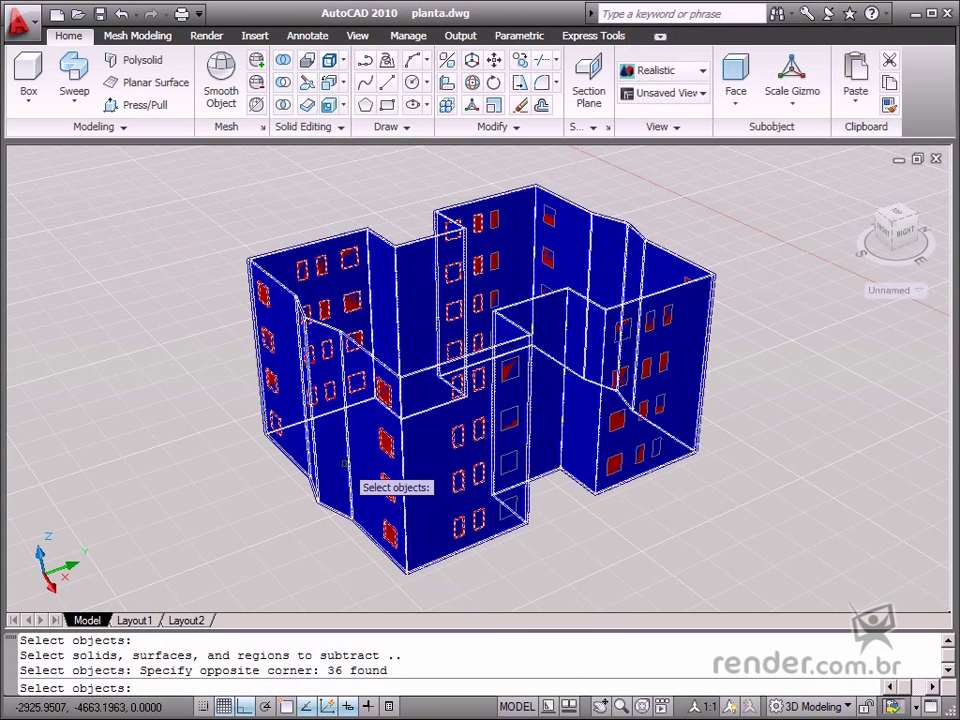
{"action": "left_click", "coordinate": [408, 160]}
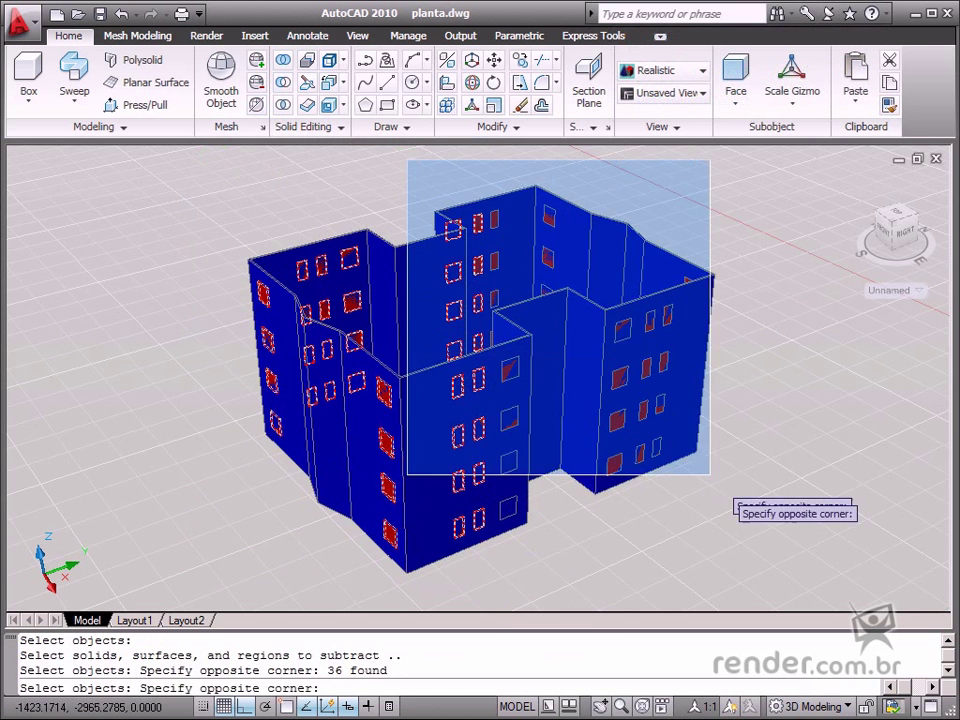
{"action": "left_click", "coordinate": [782, 564]}
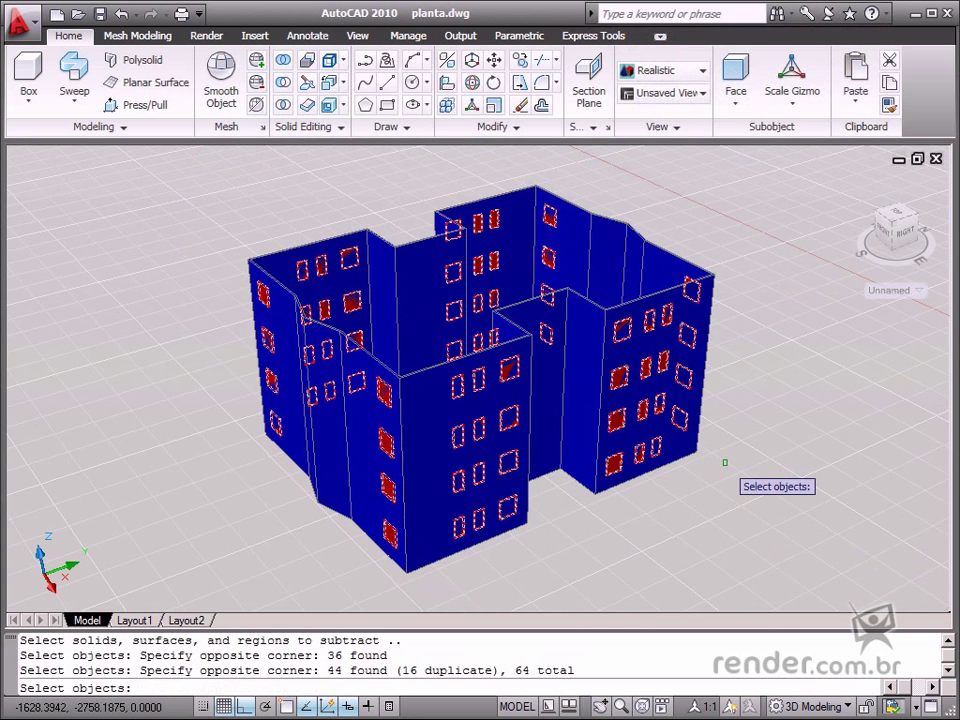
{"action": "key", "text": "Return"}
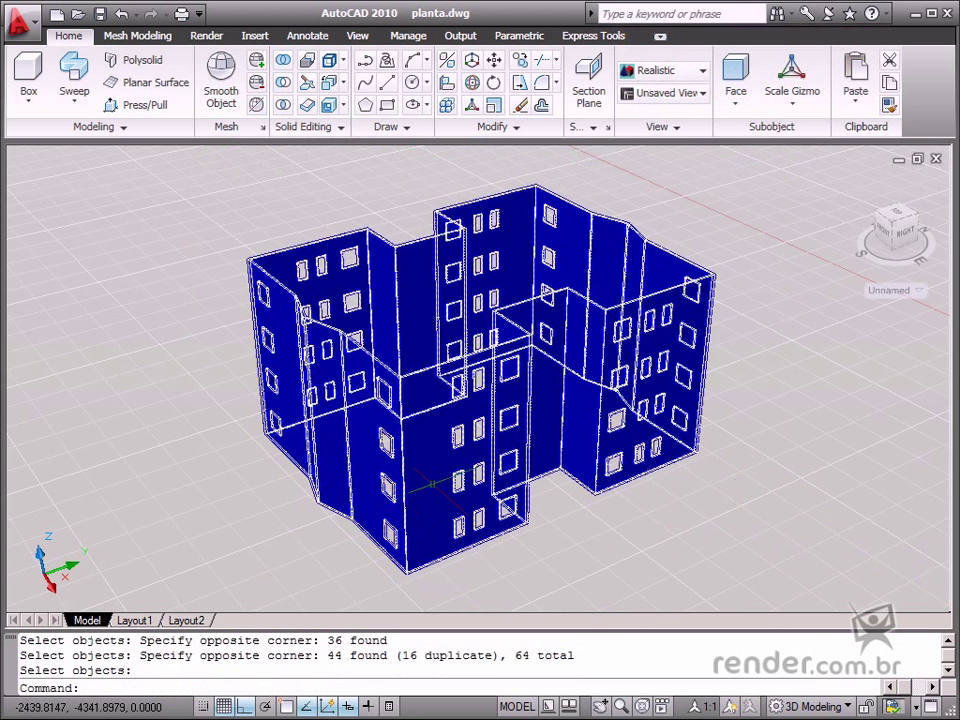
{"action": "mouse_move", "coordinate": [268, 467]}
{"action": "middle_mouse_down", "text": "shift"}
{"action": "mouse_move", "coordinate": [487, 407]}
{"action": "mouse_move", "coordinate": [655, 477]}
{"action": "mouse_move", "coordinate": [497, 467]}
{"action": "mouse_move", "coordinate": [396, 480]}
{"action": "mouse_move", "coordinate": [272, 469]}
{"action": "middle_mouse_up", "text": "shift"}
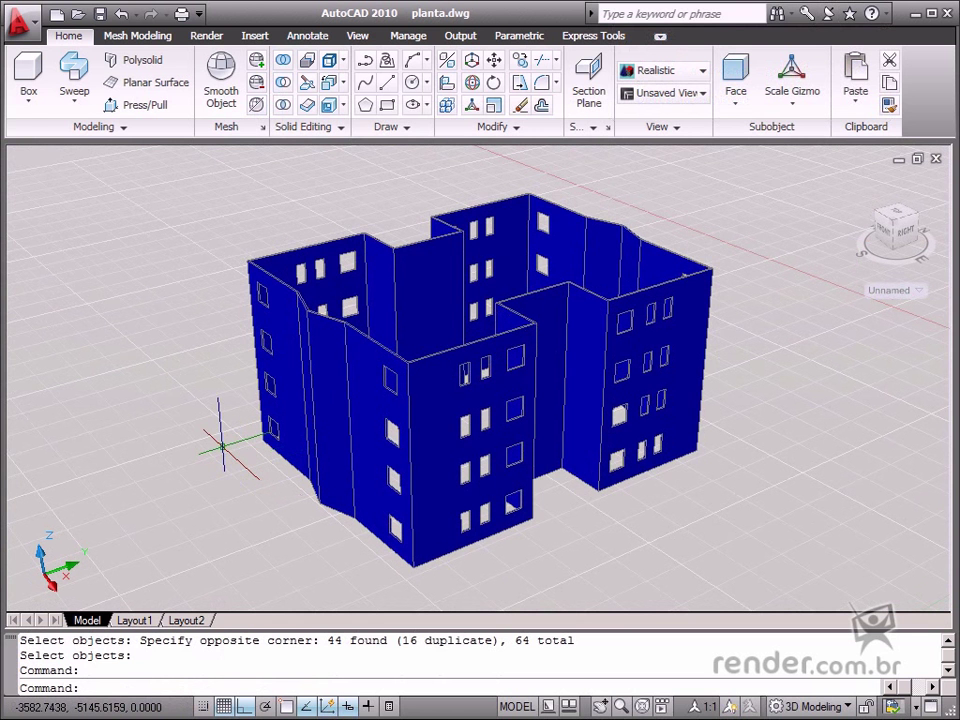
{"action": "middle_click_drag", "start_coordinate": [225, 450], "coordinate": [180, 452], "text": "shift"}
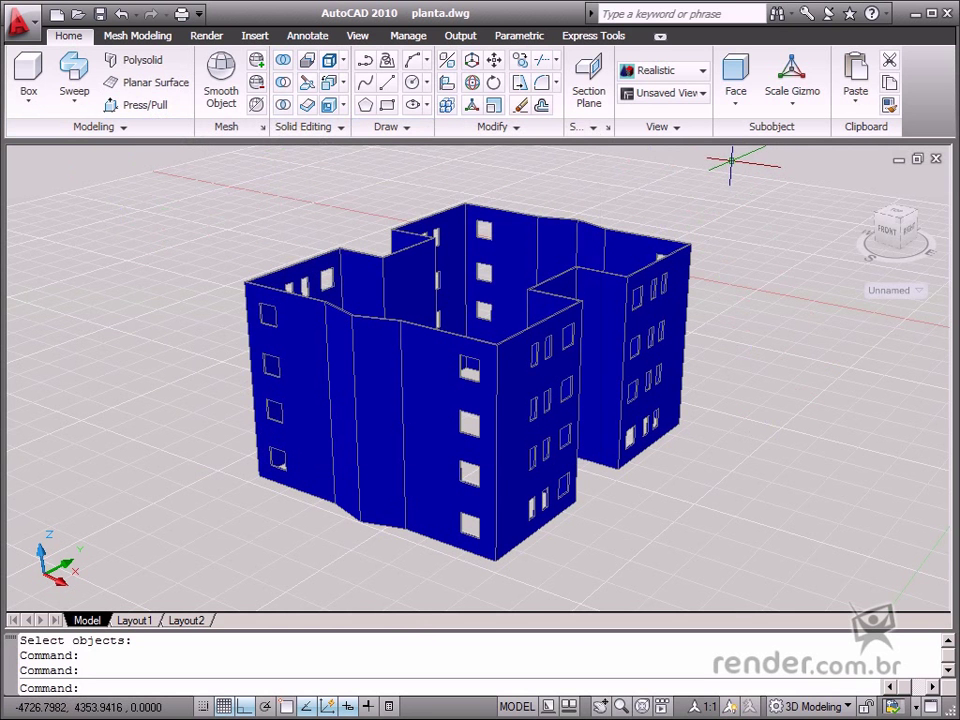
Step: Switch to 2D Wireframe style and look at the building from the Front view
{"action": "left_click", "coordinate": [660, 80]}
{"action": "left_click", "coordinate": [645, 118]}
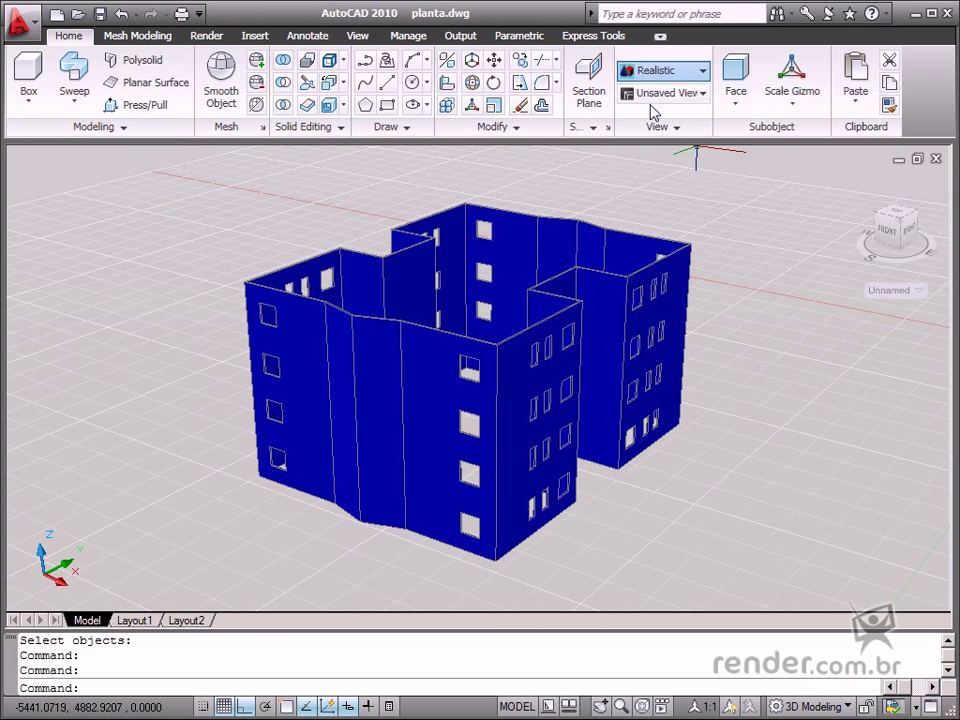
{"action": "left_click", "coordinate": [649, 97]}
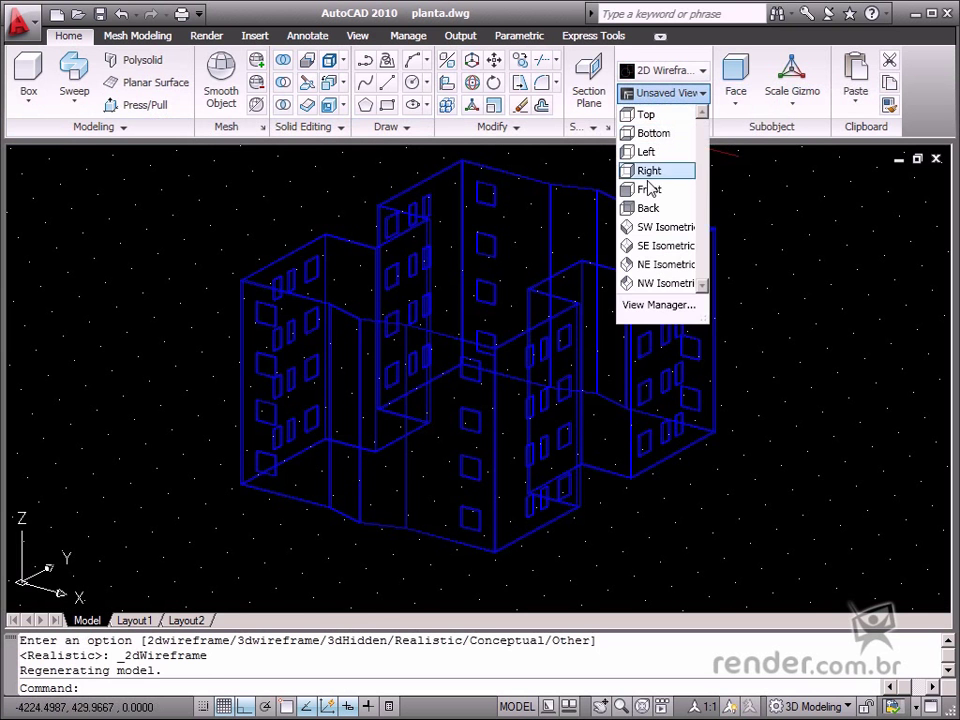
{"action": "left_click", "coordinate": [645, 189]}
{"action": "scroll", "coordinate": [451, 313], "scroll_direction": "down", "scroll_amount": 2}
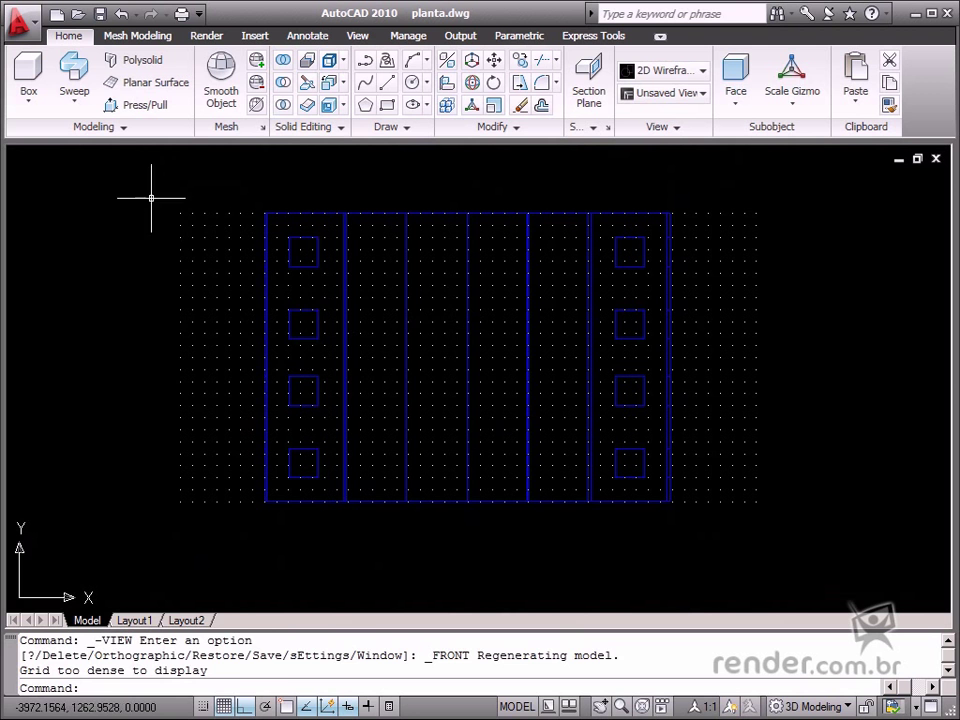
Step: Draw a rectangle across one floor's window band, then orbit back to 3D
{"action": "type", "text": "rec"}
{"action": "key", "text": "Return"}
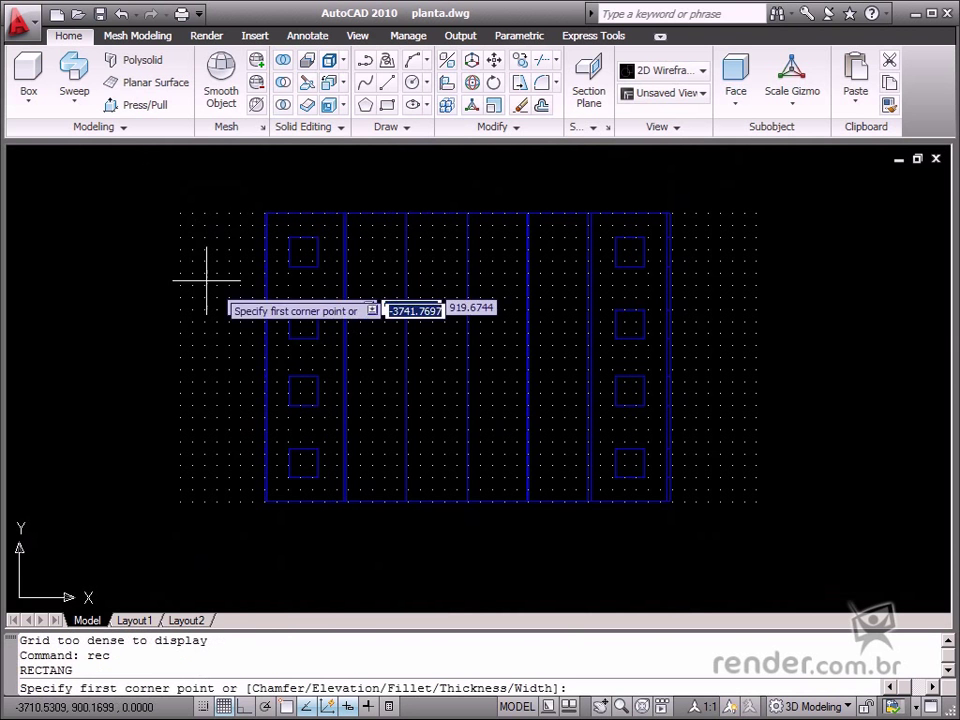
{"action": "key", "text": "F3"}
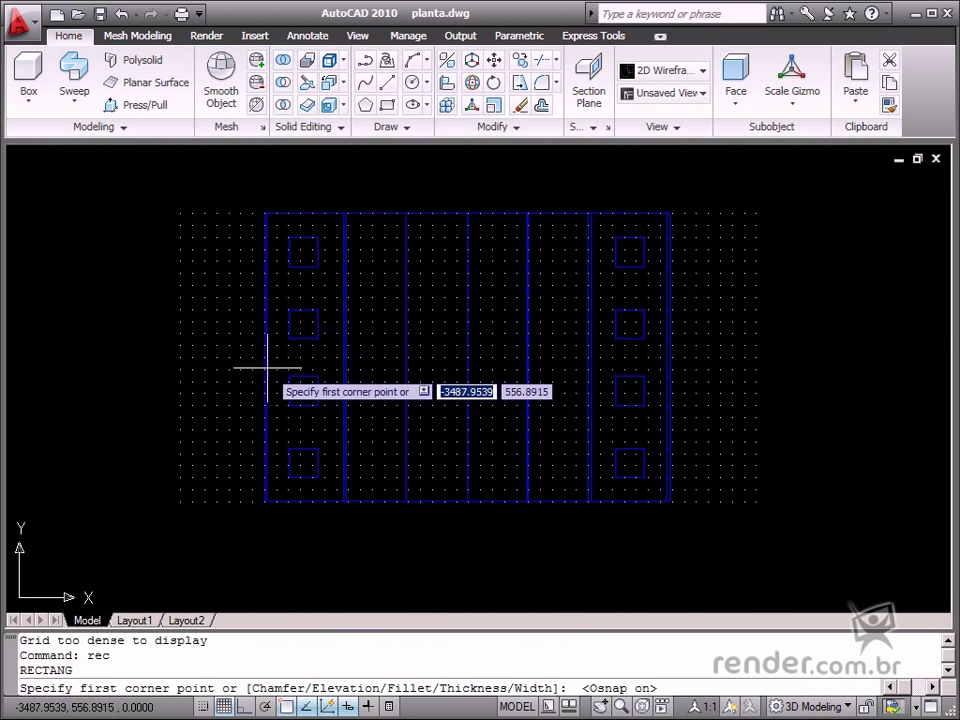
{"action": "left_click", "coordinate": [254, 353]}
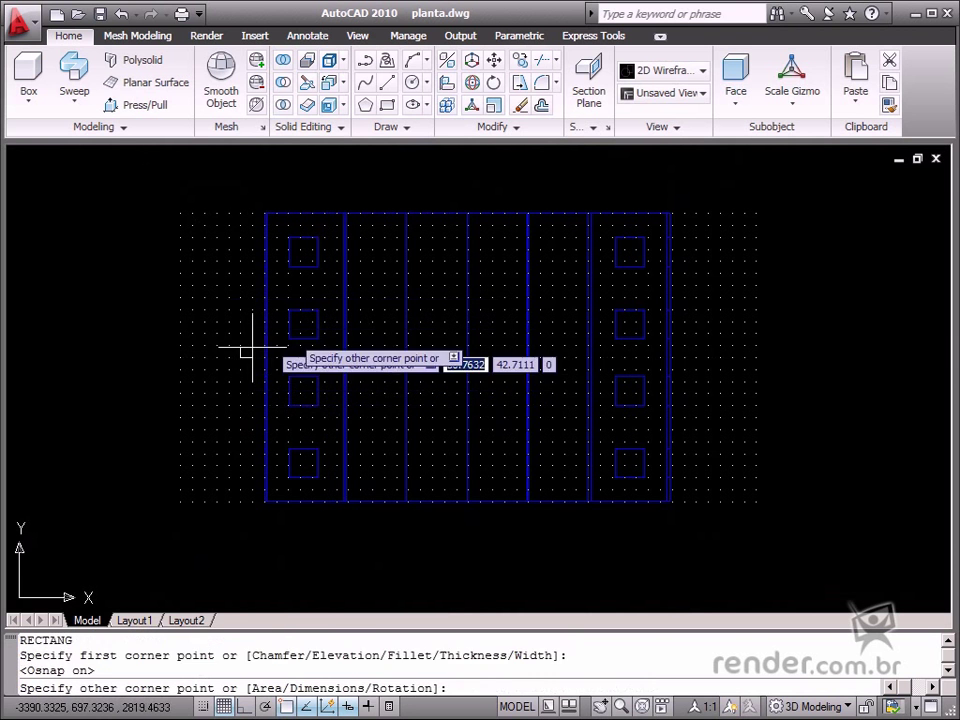
{"action": "left_click", "coordinate": [696, 282]}
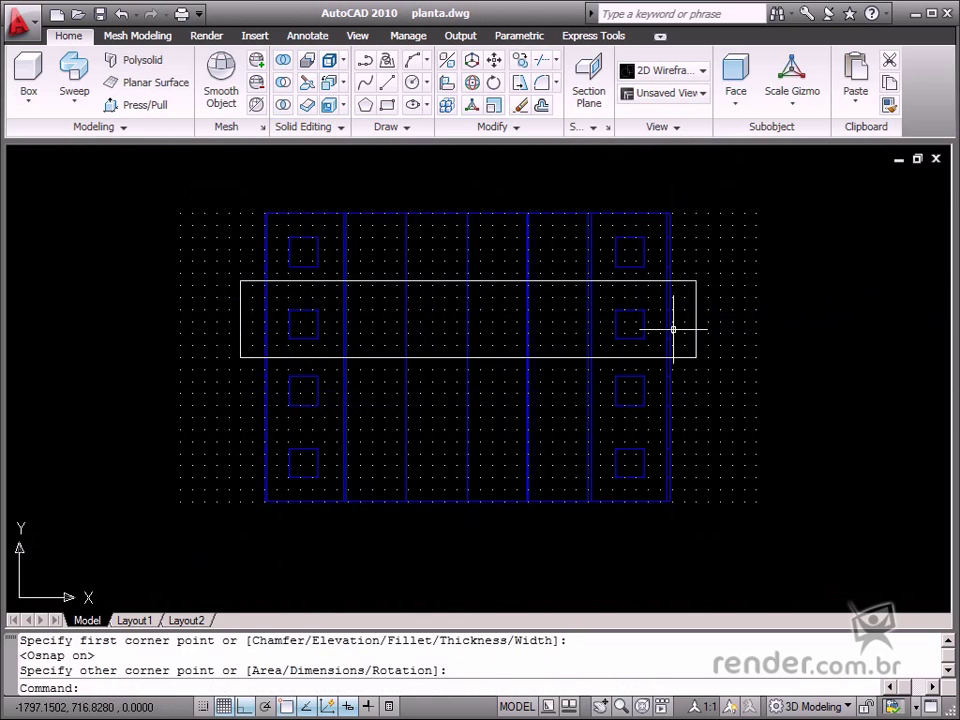
{"action": "middle_click_drag", "start_coordinate": [673, 328], "coordinate": [585, 360], "text": "shift"}
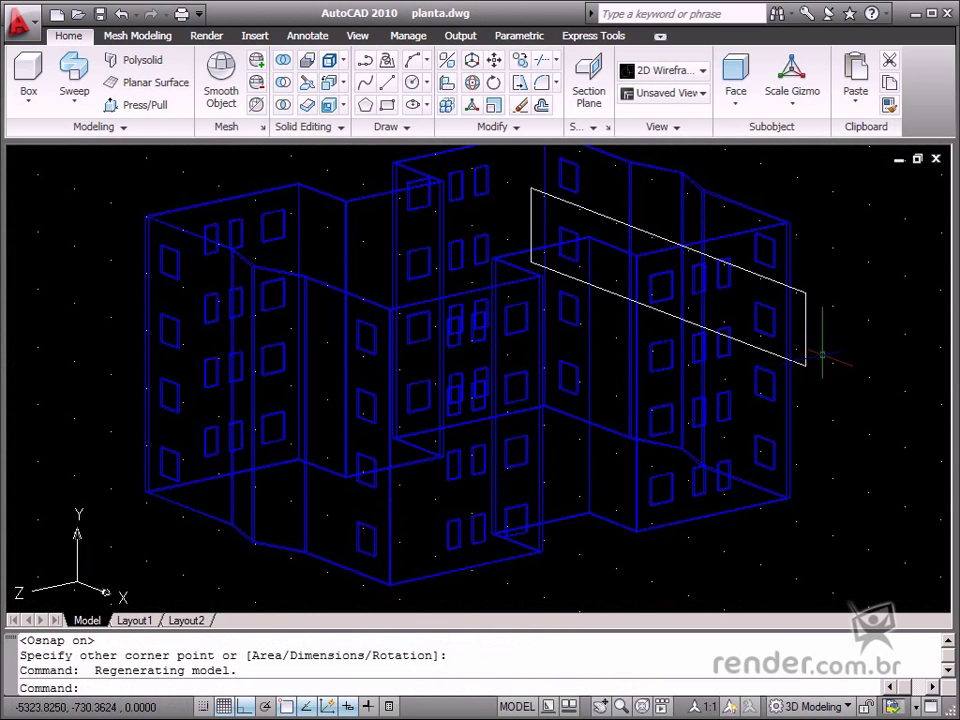
Step: Extrude the rectangle into a solid slab box around the building
{"action": "type", "text": "ext"}
{"action": "key", "text": "Return"}
{"action": "left_click", "coordinate": [806, 352]}
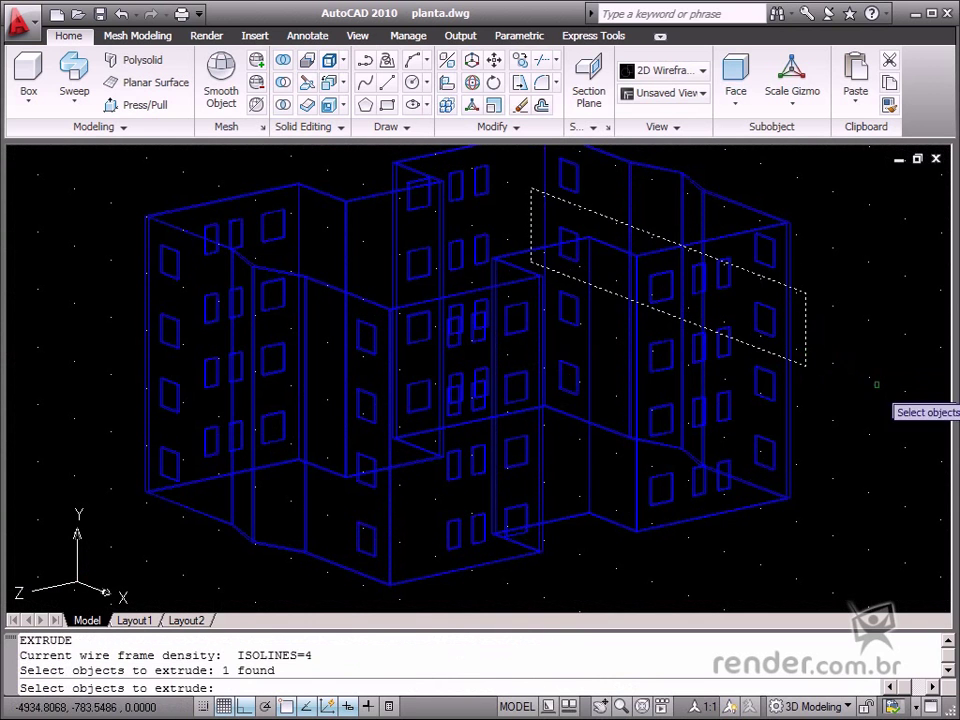
{"action": "key", "text": "Return"}
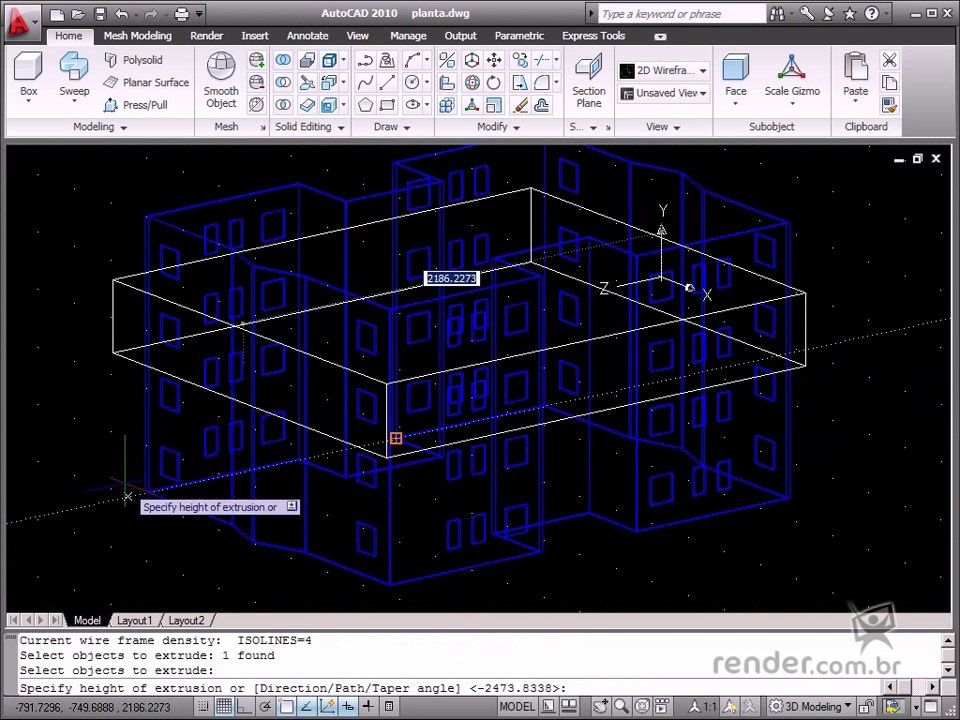
{"action": "left_click", "coordinate": [395, 438]}
{"action": "scroll", "coordinate": [247, 456], "scroll_direction": "down", "scroll_amount": 3}
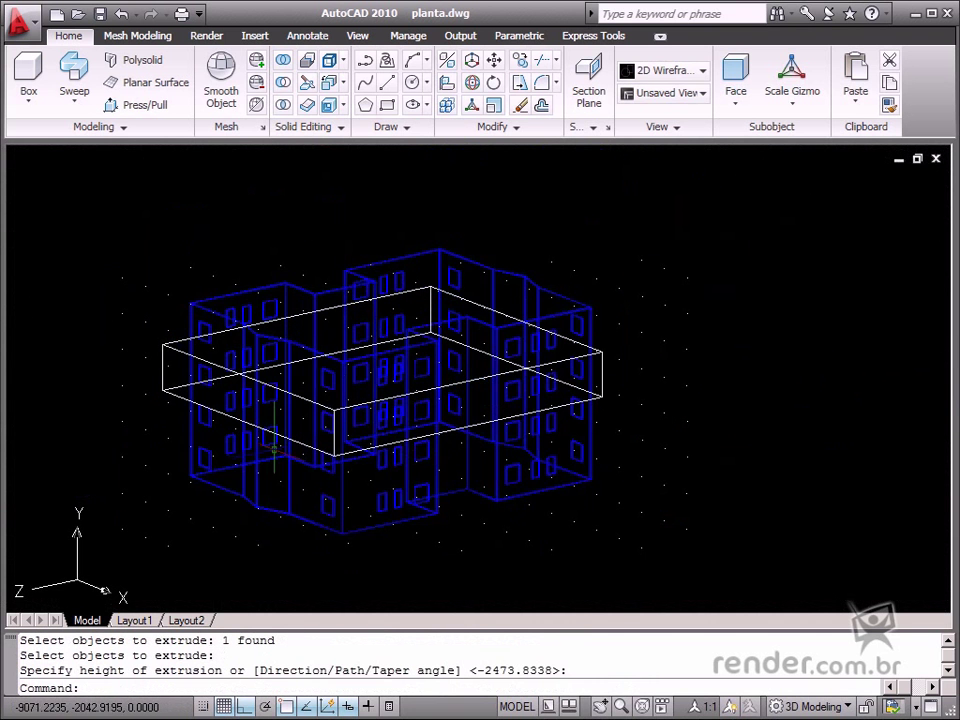
Step: Switch to Realistic style and move the slab down to the chosen floor level
{"action": "left_click", "coordinate": [677, 71]}
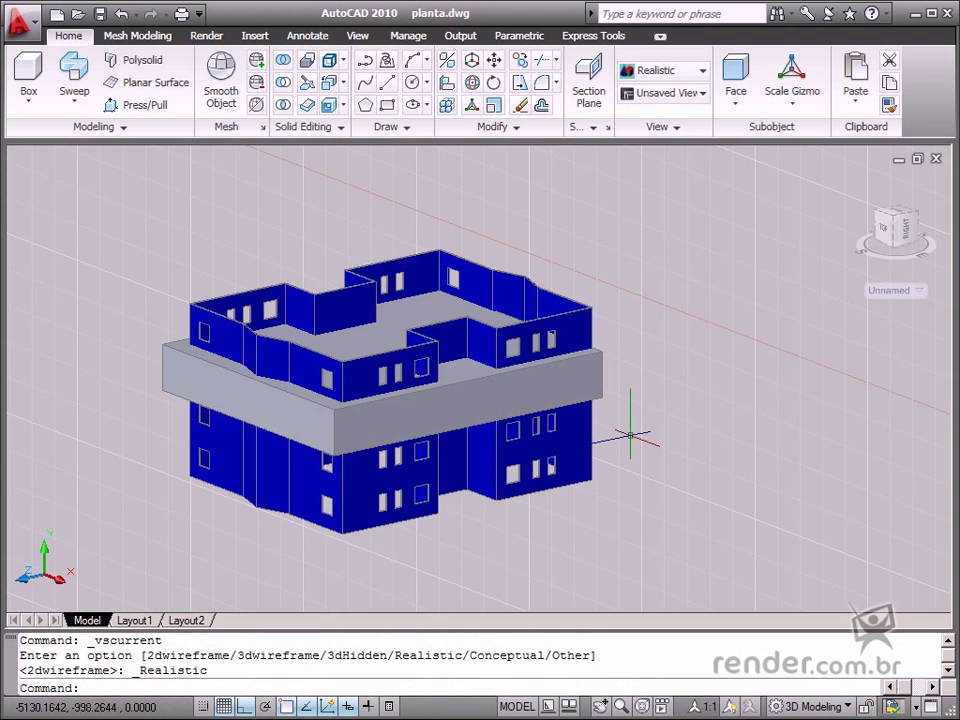
{"action": "mouse_move", "coordinate": [627, 439]}
{"action": "middle_mouse_down", "text": "shift"}
{"action": "mouse_move", "coordinate": [607, 473]}
{"action": "mouse_move", "coordinate": [590, 460]}
{"action": "middle_mouse_up", "text": "shift"}
{"action": "left_click", "coordinate": [180, 285]}
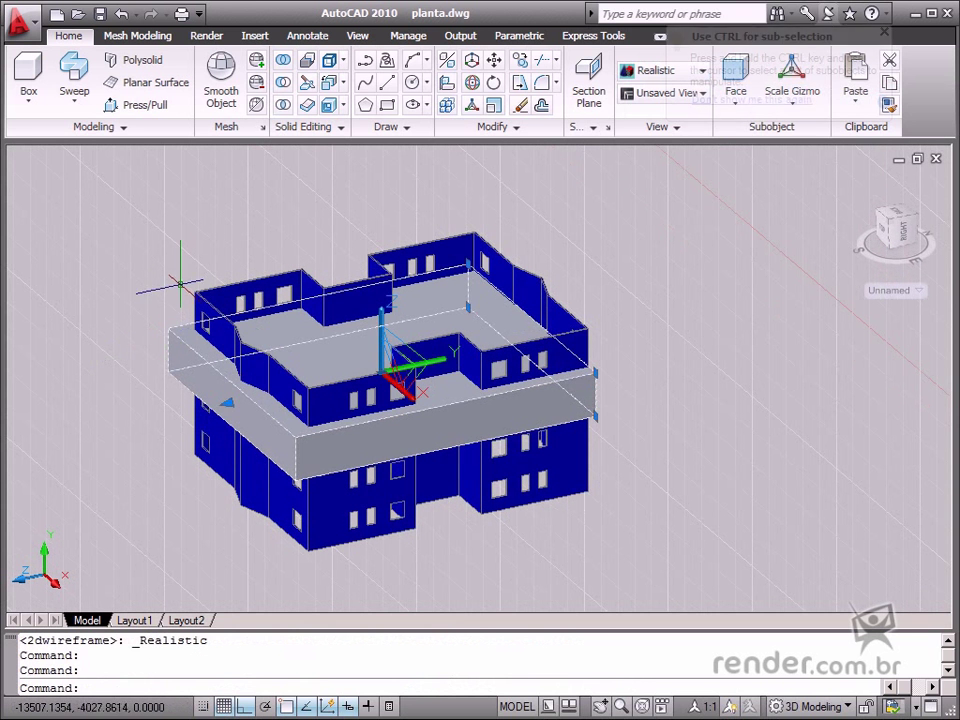
{"action": "type", "text": "m"}
{"action": "key", "text": "Return"}
{"action": "left_click", "coordinate": [174, 274]}
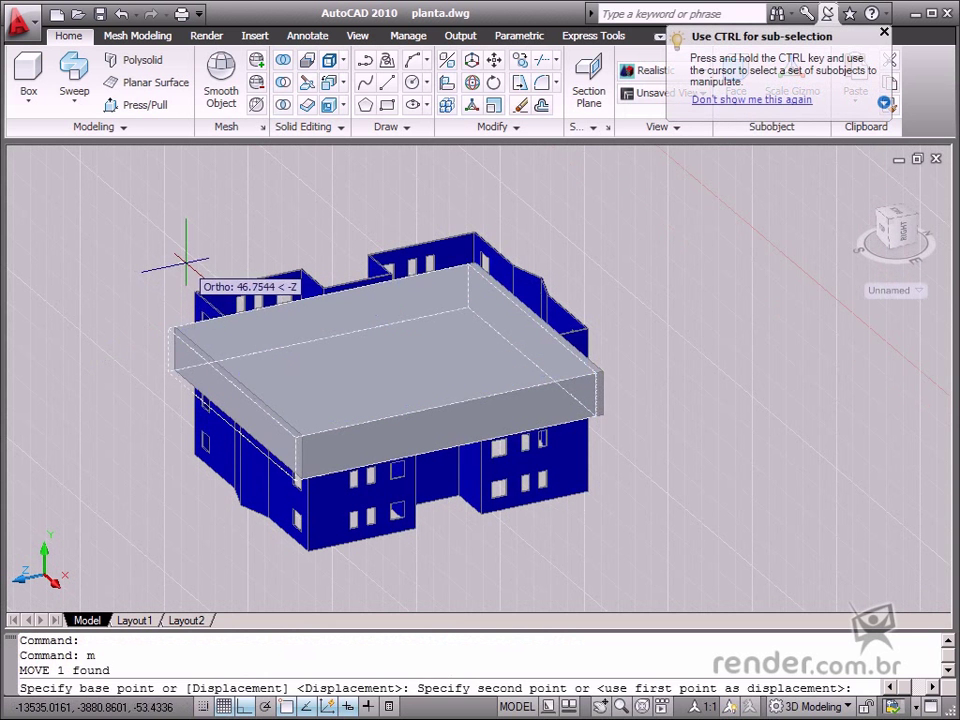
{"action": "left_click", "coordinate": [186, 262]}
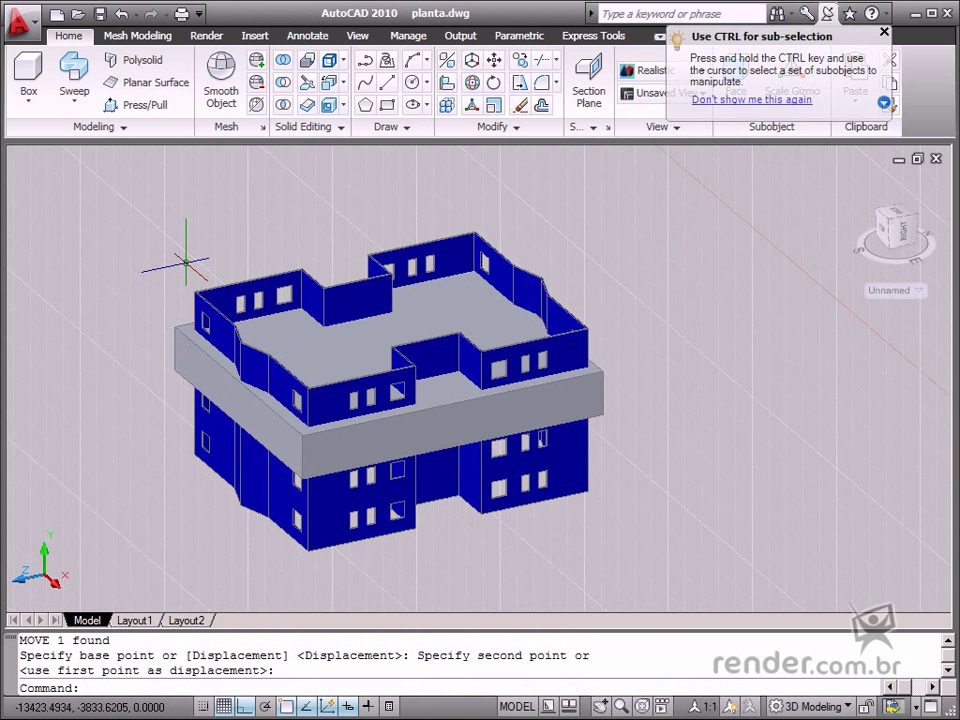
Step: Intersect the walls solid with the slab box to keep only their overlap
{"action": "left_click", "coordinate": [283, 105]}
{"action": "left_click", "coordinate": [252, 284]}
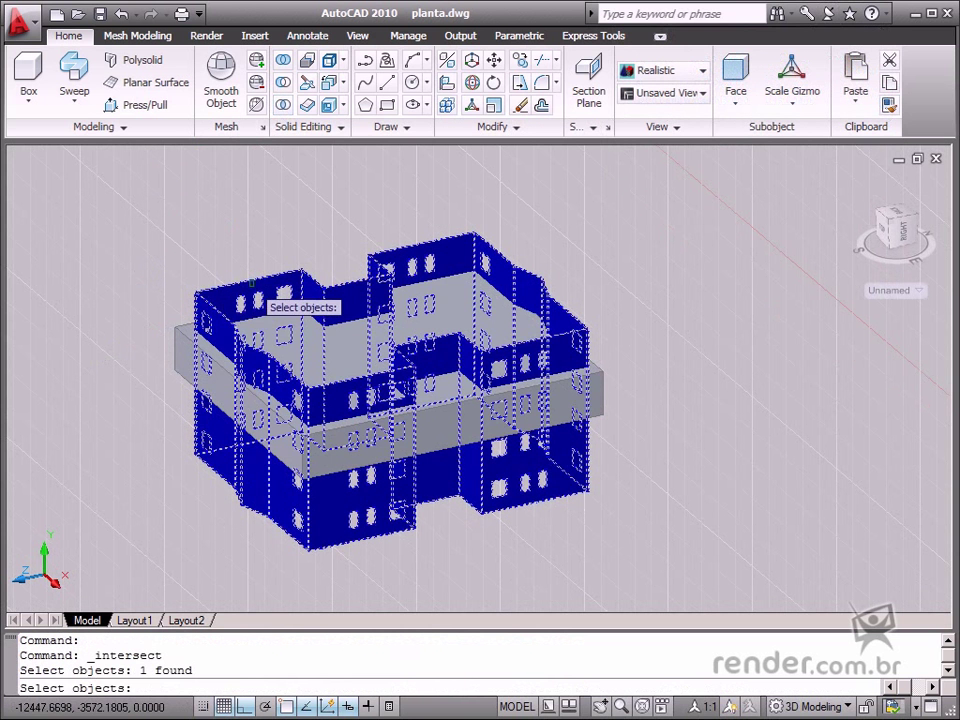
{"action": "left_click", "coordinate": [181, 333]}
{"action": "key", "text": "Return"}
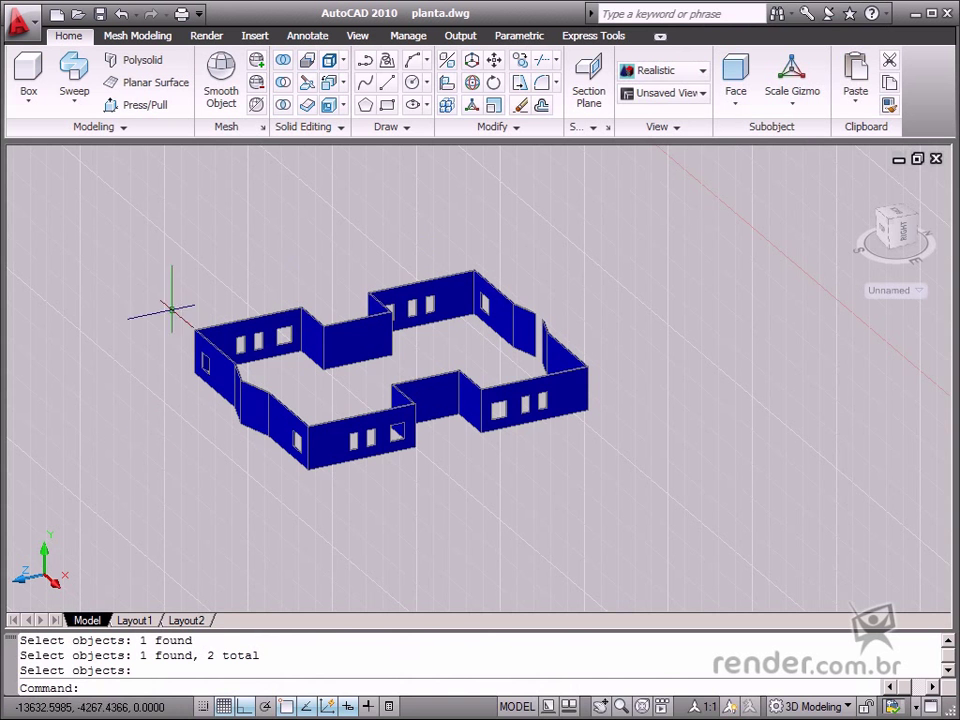
Step: Orbit, zoom and pan to inspect the remaining one-storey ring of walls
{"action": "middle_click_drag", "start_coordinate": [184, 443], "coordinate": [416, 430], "text": "shift"}
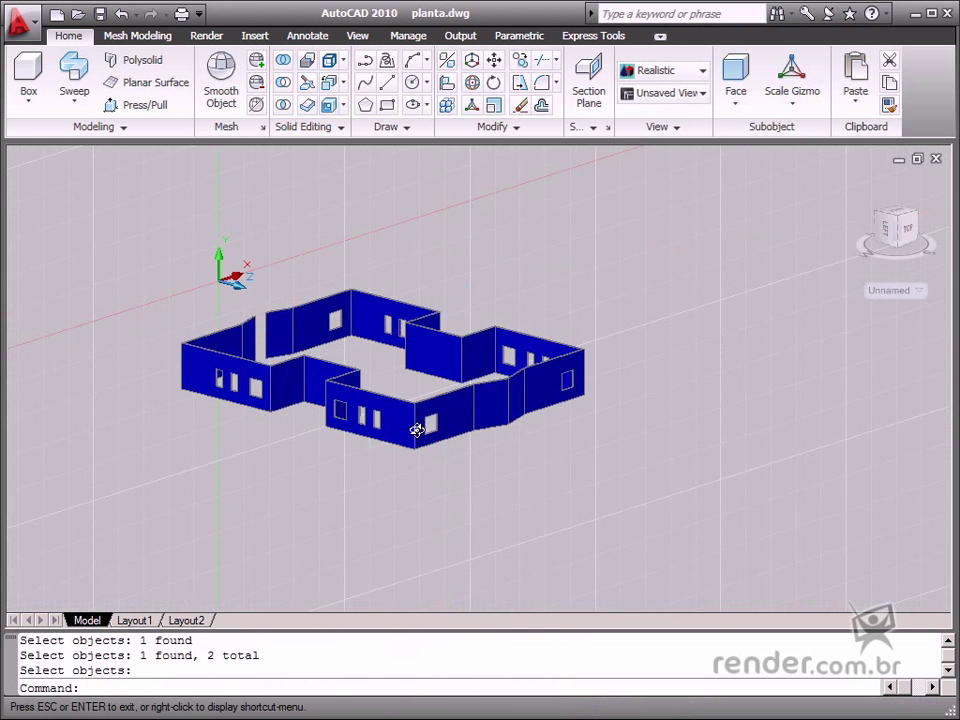
{"action": "scroll", "coordinate": [418, 428], "scroll_direction": "up", "scroll_amount": 1}
{"action": "scroll", "coordinate": [420, 426], "scroll_direction": "up", "scroll_amount": 1}
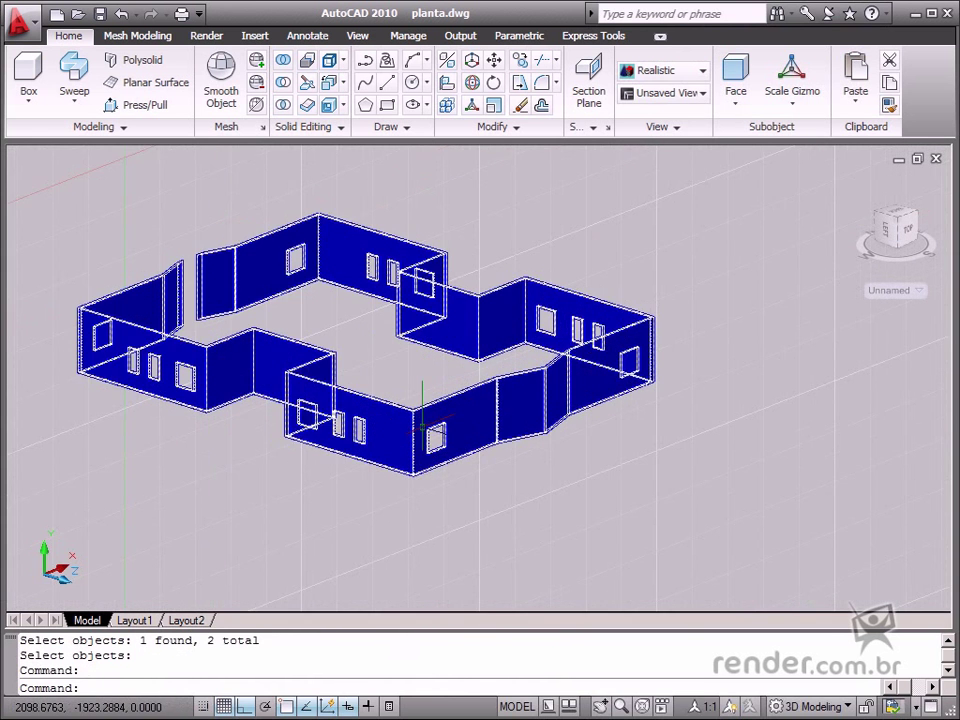
{"action": "middle_click_drag", "start_coordinate": [422, 420], "coordinate": [457, 417]}
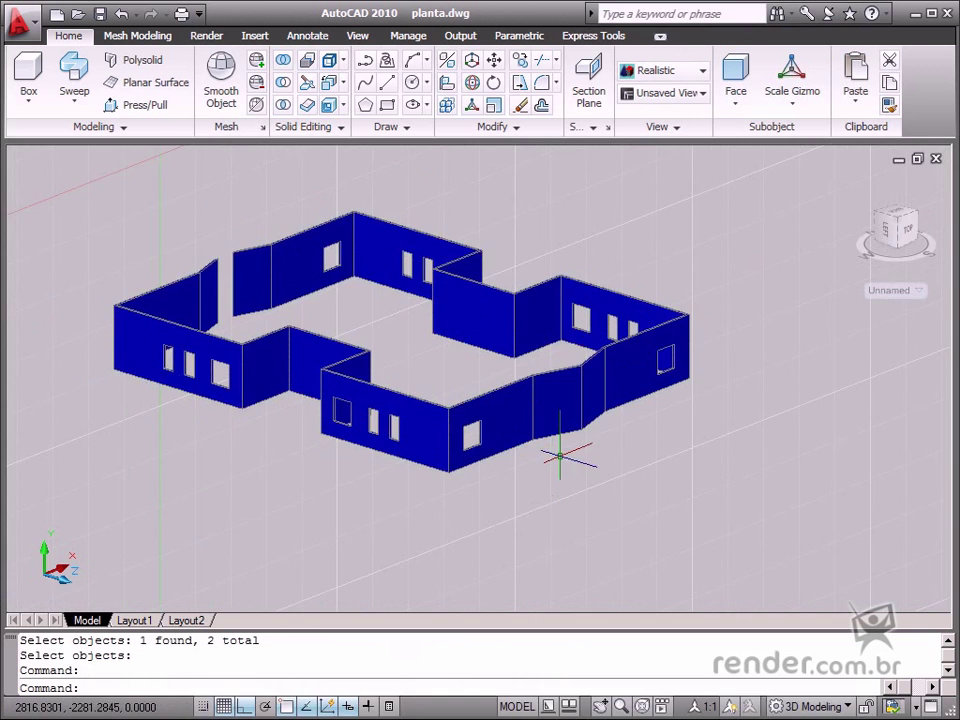
{"action": "mouse_move", "coordinate": [560, 455]}
{"action": "middle_mouse_down", "text": "shift"}
{"action": "mouse_move", "coordinate": [529, 431]}
{"action": "mouse_move", "coordinate": [474, 422]}
{"action": "middle_mouse_up", "text": "shift"}
{"action": "mouse_move", "coordinate": [398, 418]}
{"action": "middle_mouse_down", "text": "shift"}
{"action": "mouse_move", "coordinate": [347, 414]}
{"action": "mouse_move", "coordinate": [332, 403]}
{"action": "mouse_move", "coordinate": [336, 392]}
{"action": "mouse_move", "coordinate": [309, 450]}
{"action": "mouse_move", "coordinate": [262, 447]}
{"action": "mouse_move", "coordinate": [360, 412]}
{"action": "mouse_move", "coordinate": [386, 463]}
{"action": "mouse_move", "coordinate": [266, 474]}
{"action": "mouse_move", "coordinate": [347, 471]}
{"action": "mouse_move", "coordinate": [375, 456]}
{"action": "middle_mouse_up", "text": "shift"}
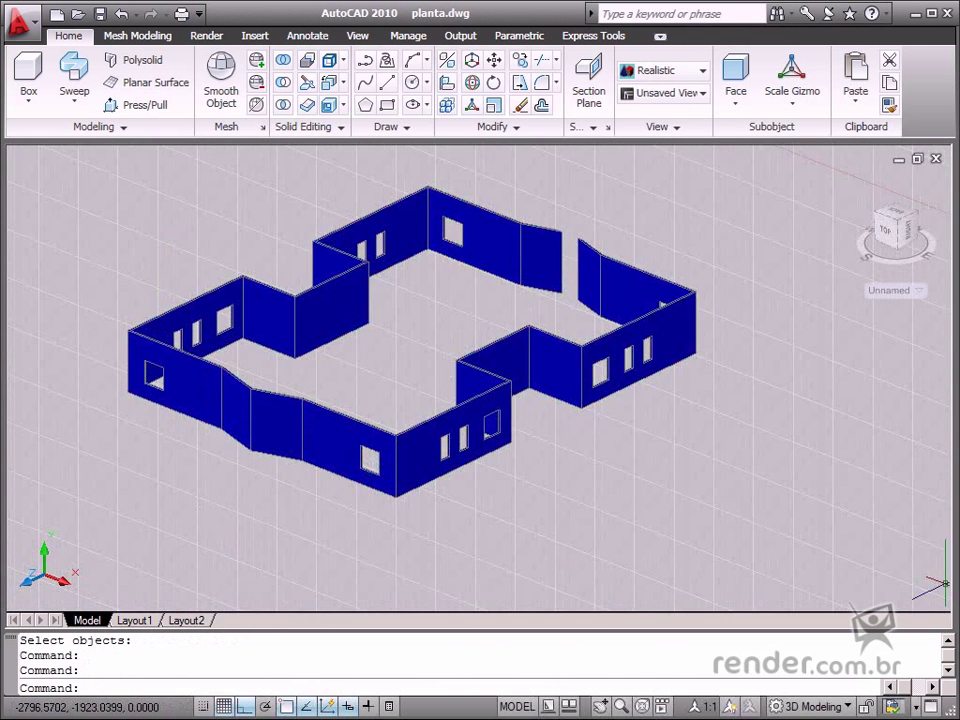